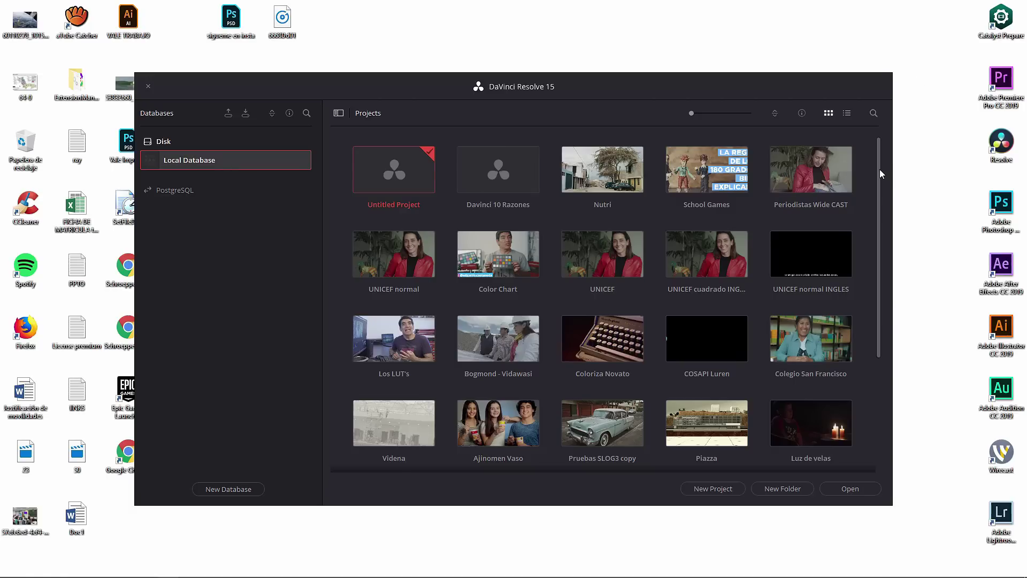
Scroll down the Project Manager grid to find the Davinci 10 Razones project
left_click_drag(882, 174, 891, 278)
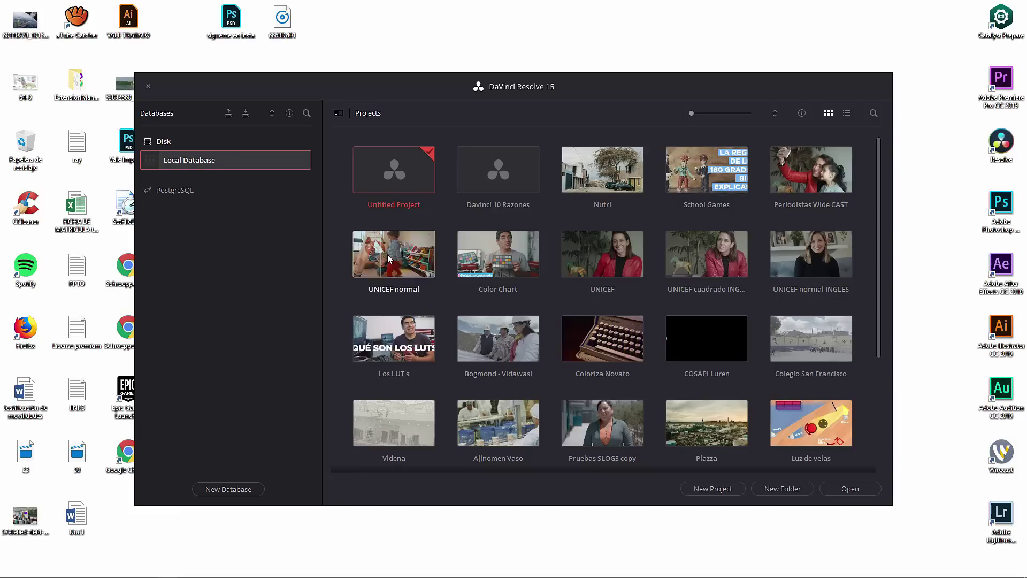
scroll(476, 435, "down", 3)
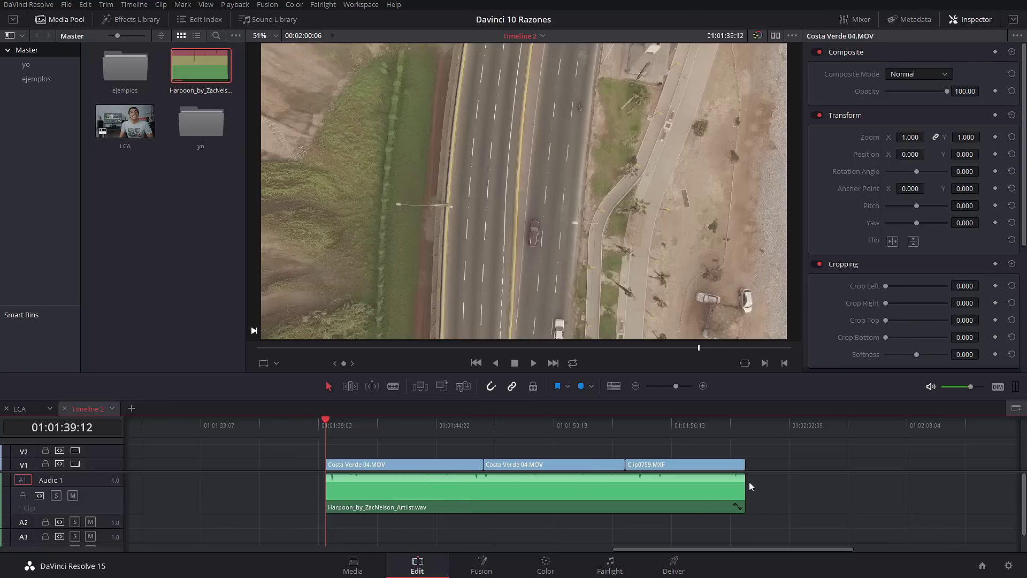
Lower the Harpoon music clip's overall volume, keyframe a first dip, and play it back
key("space")
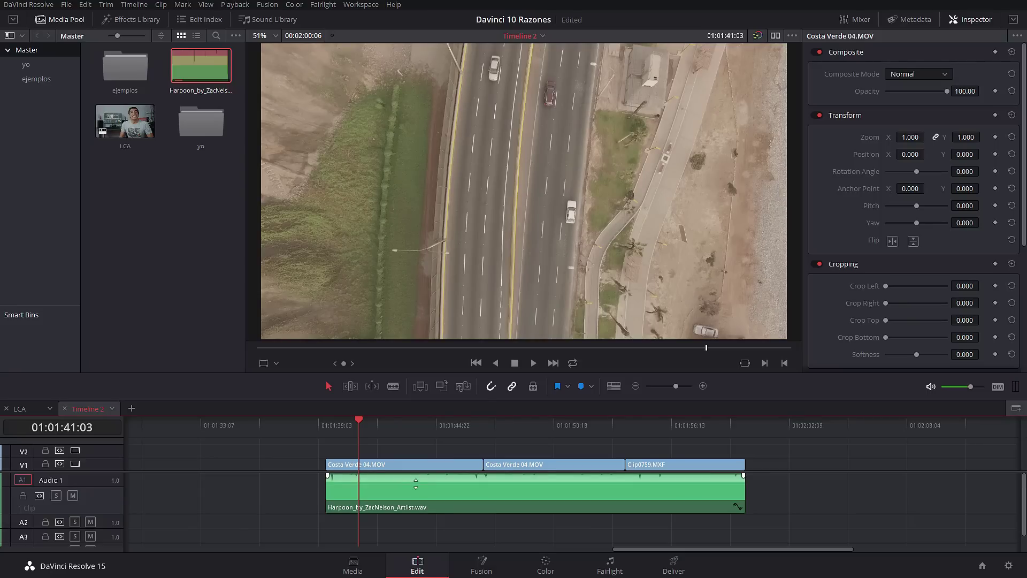
left_click_drag(416, 483, 343, 484)
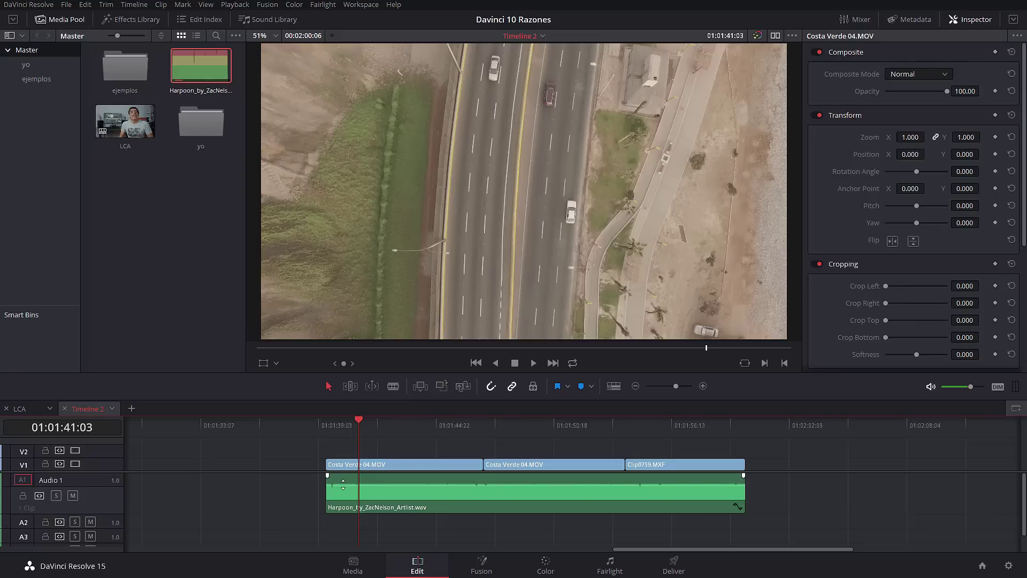
left_click(369, 486, "alt")
left_click(392, 485, "alt")
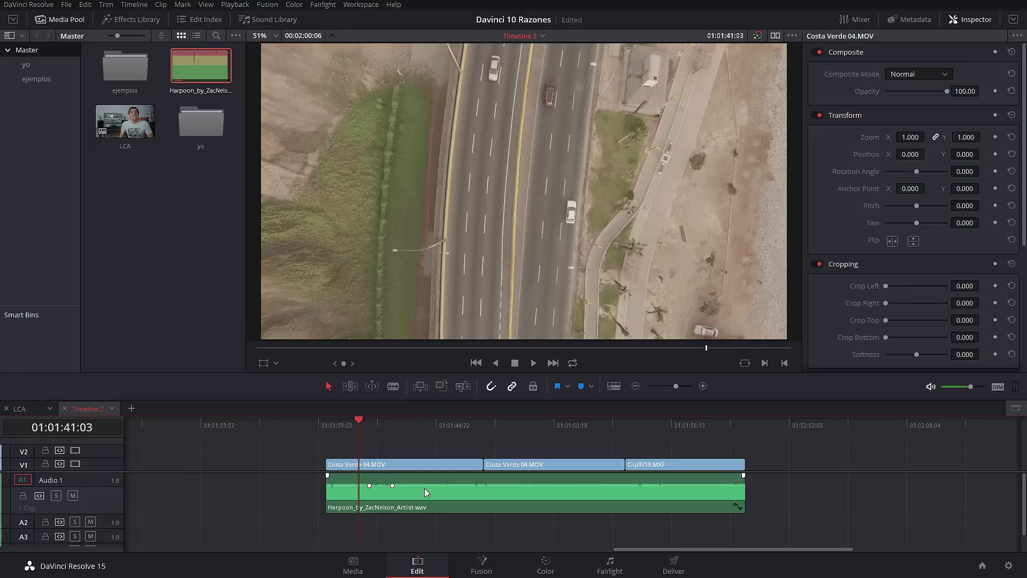
left_click(454, 485, "alt")
left_click_drag(410, 485, 418, 493)
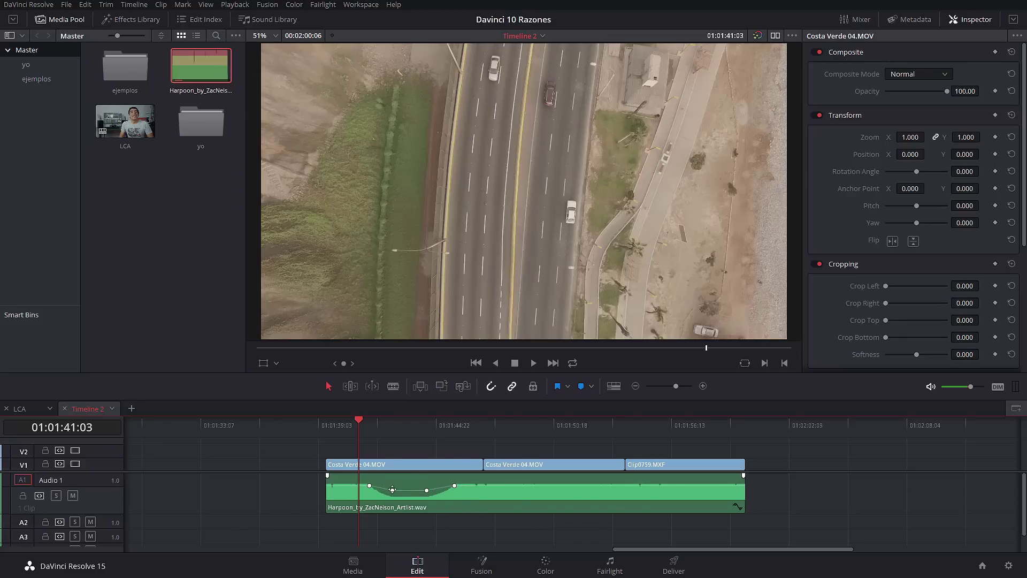
key("space")
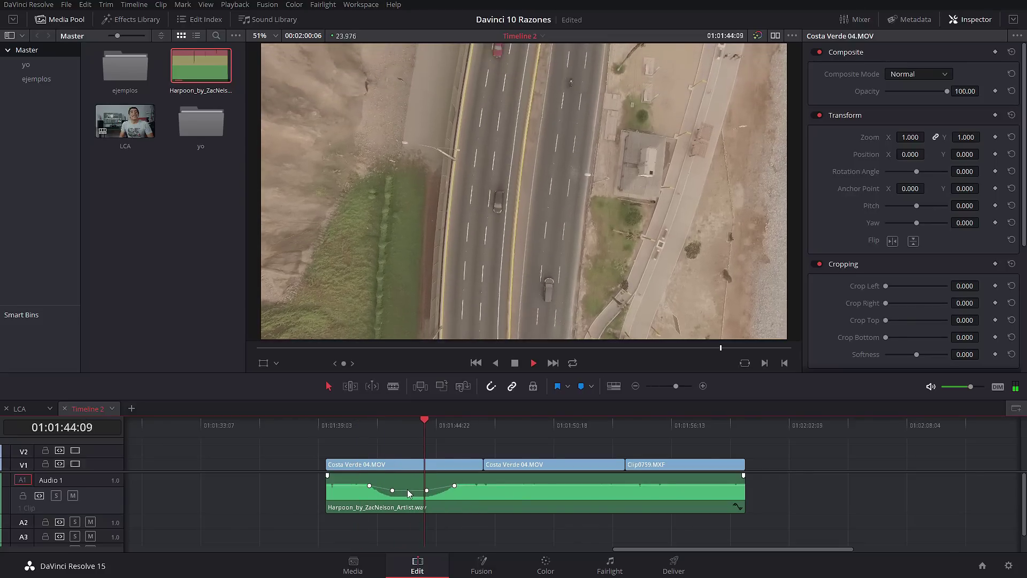
key("space")
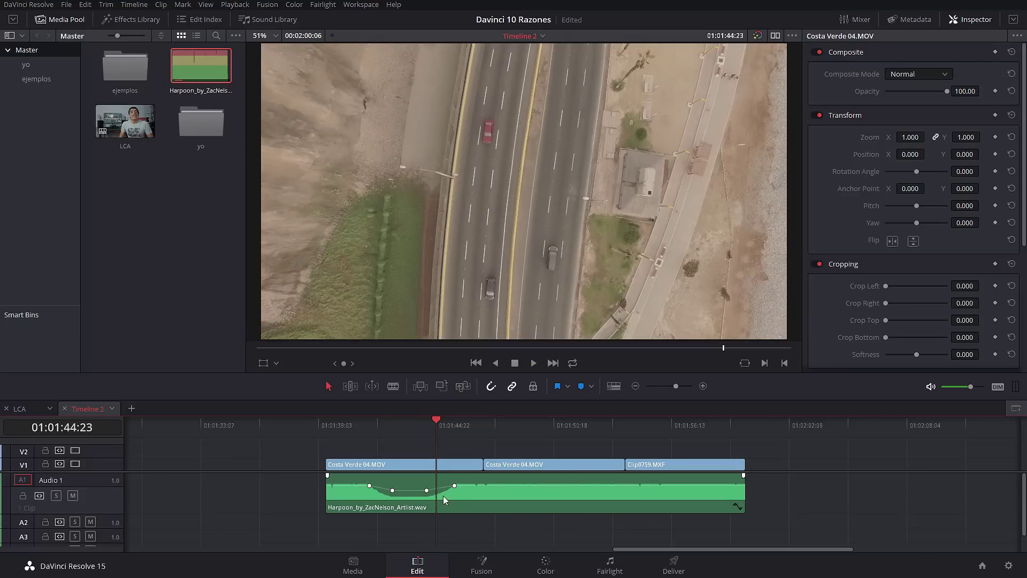
Keyframe a second volume dip further along, raise the volume after it, and show Audio 1's level
left_click(477, 486, "alt")
left_click(496, 485, "alt")
left_click_drag(487, 485, 518, 497)
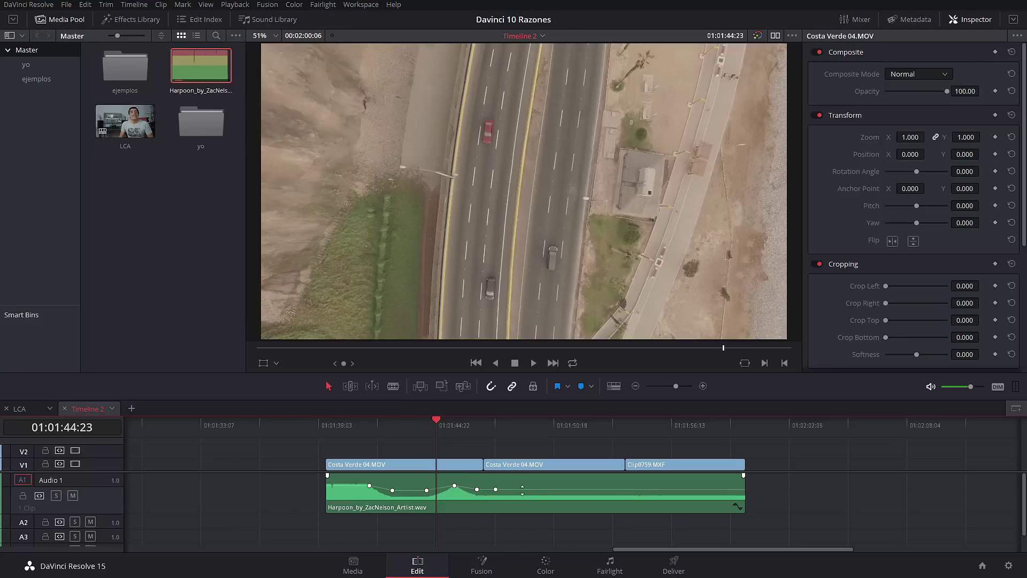
left_click_drag(543, 490, 559, 491)
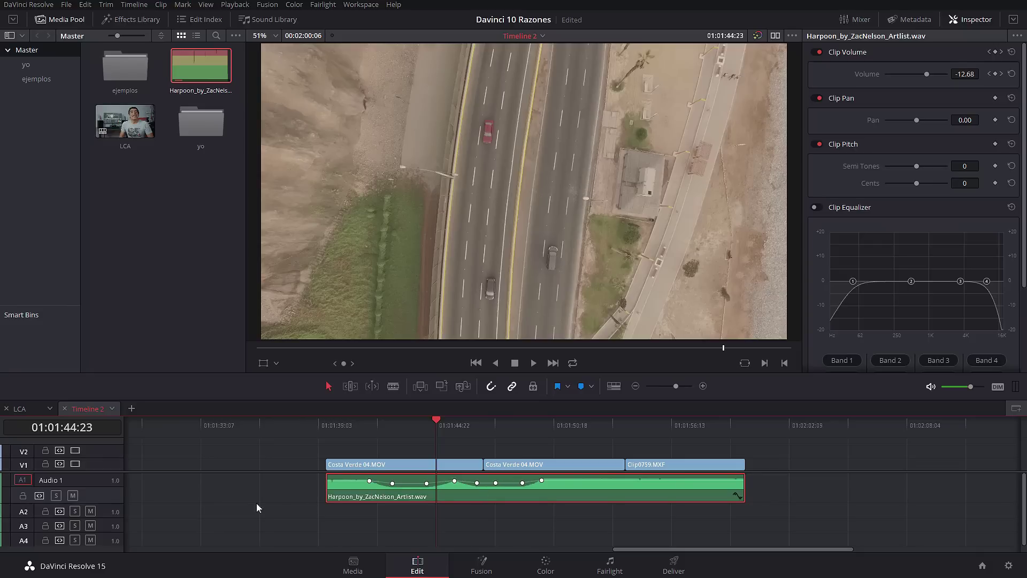
left_click(119, 485)
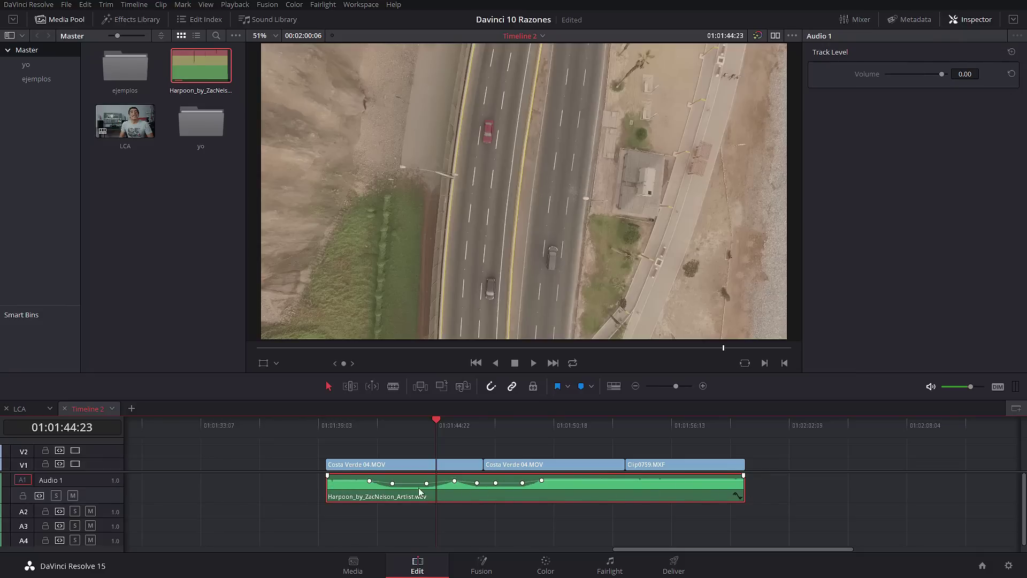
Change the Audio 1 track type to Stereo
right_click(110, 479)
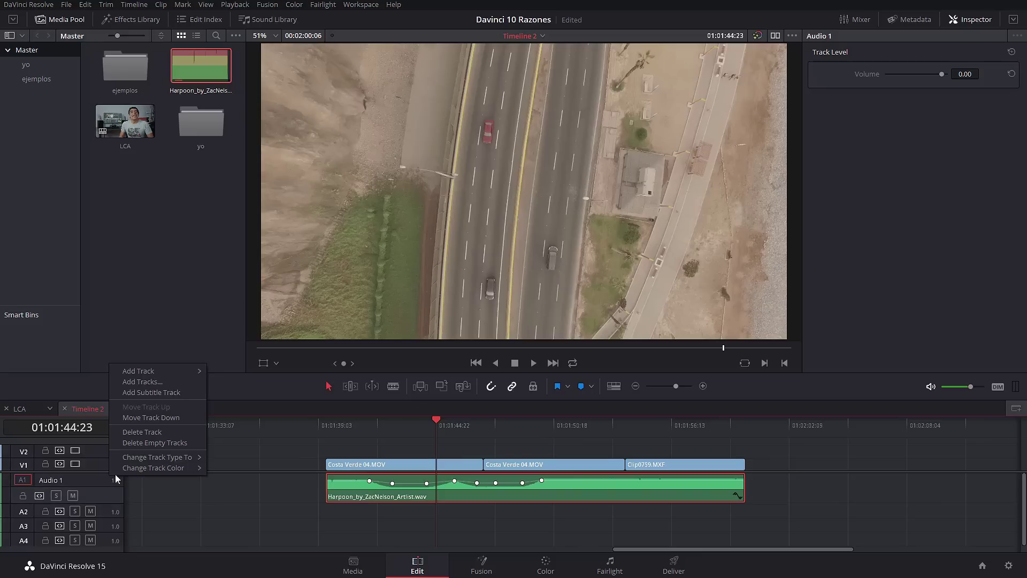
mouse_move(141, 460)
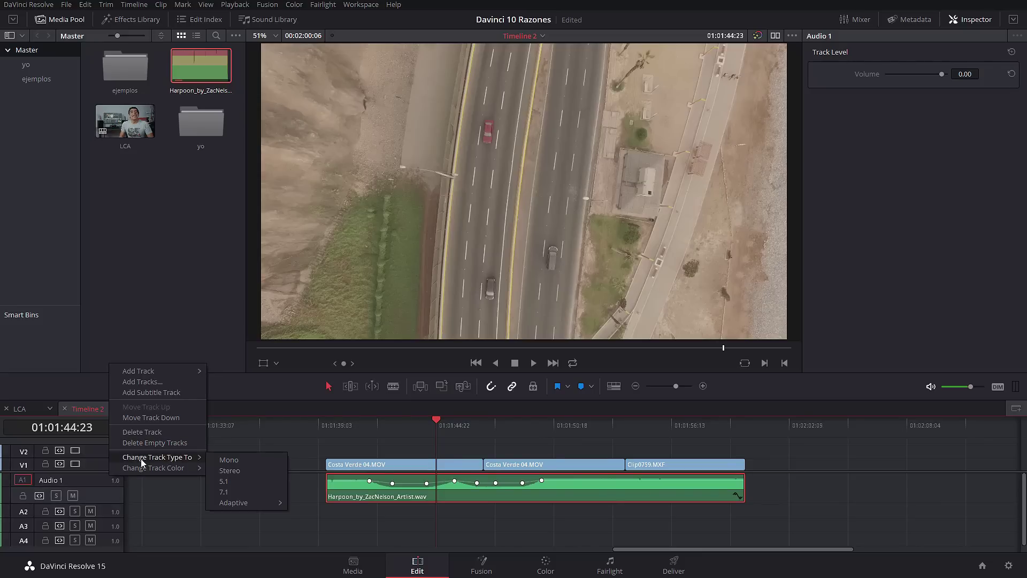
left_click(248, 469)
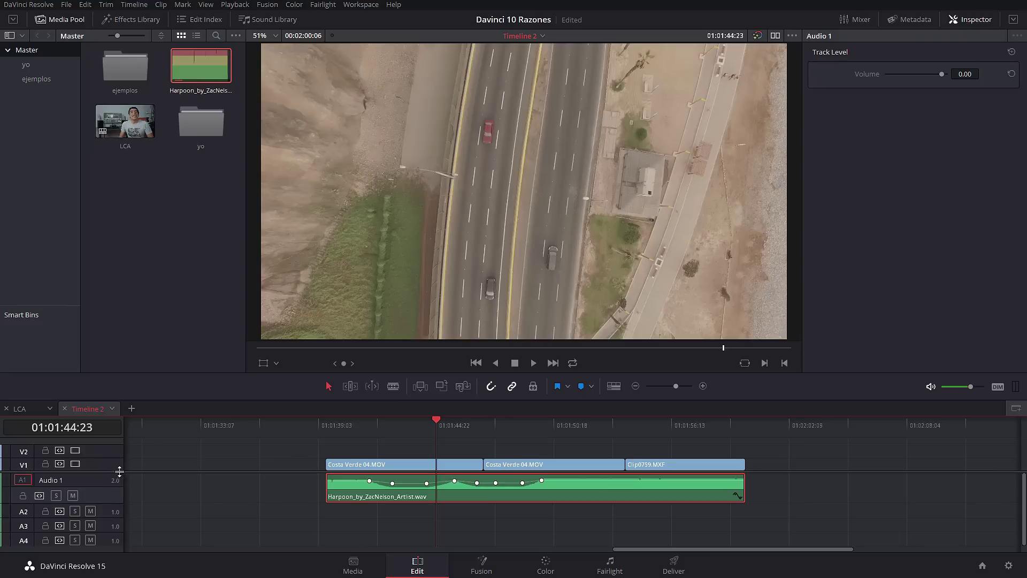
Switch track A2 to 5.1, then change it back to Mono
right_click(114, 510)
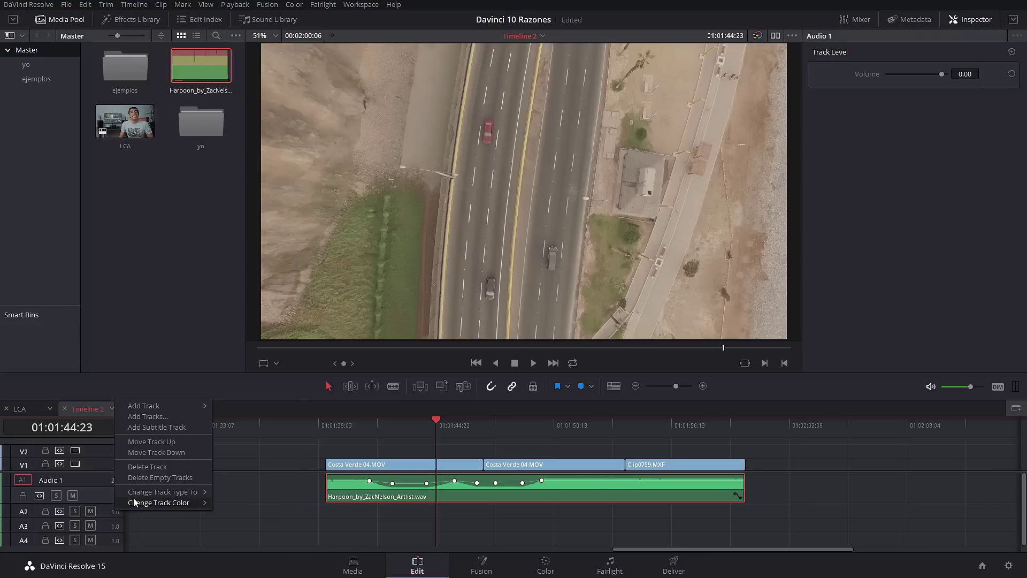
mouse_move(141, 493)
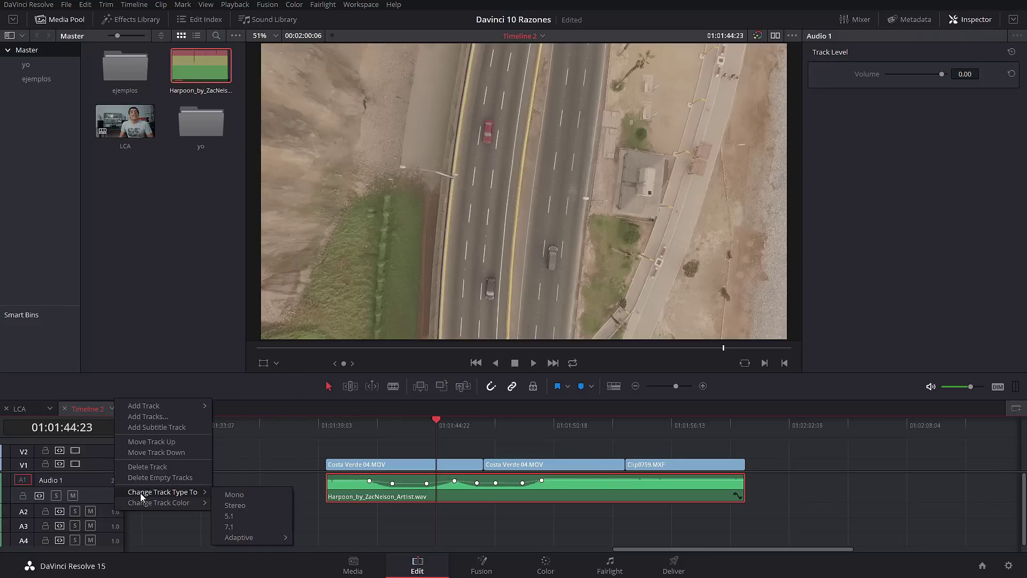
left_click(242, 517)
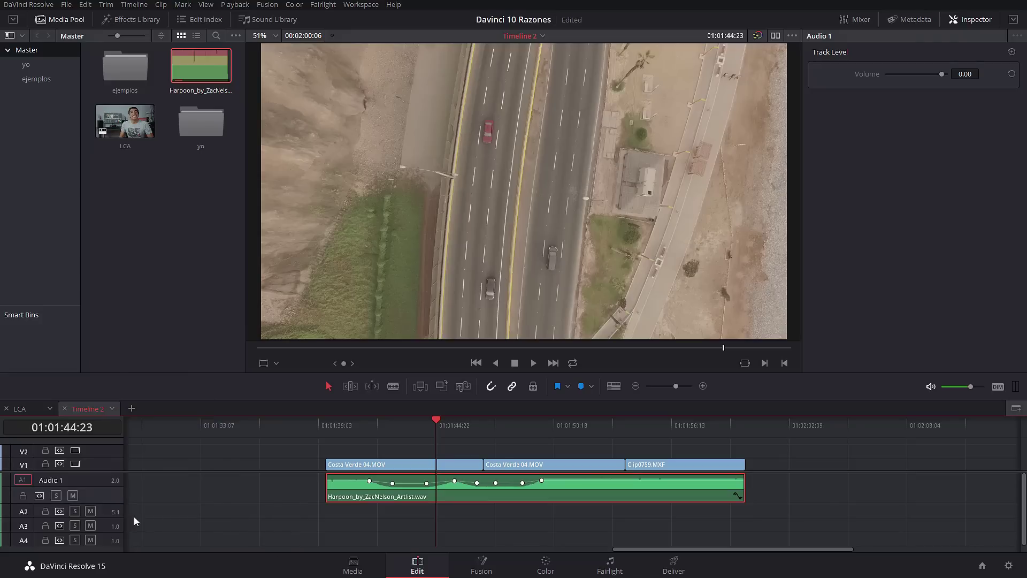
right_click(116, 515)
mouse_move(146, 498)
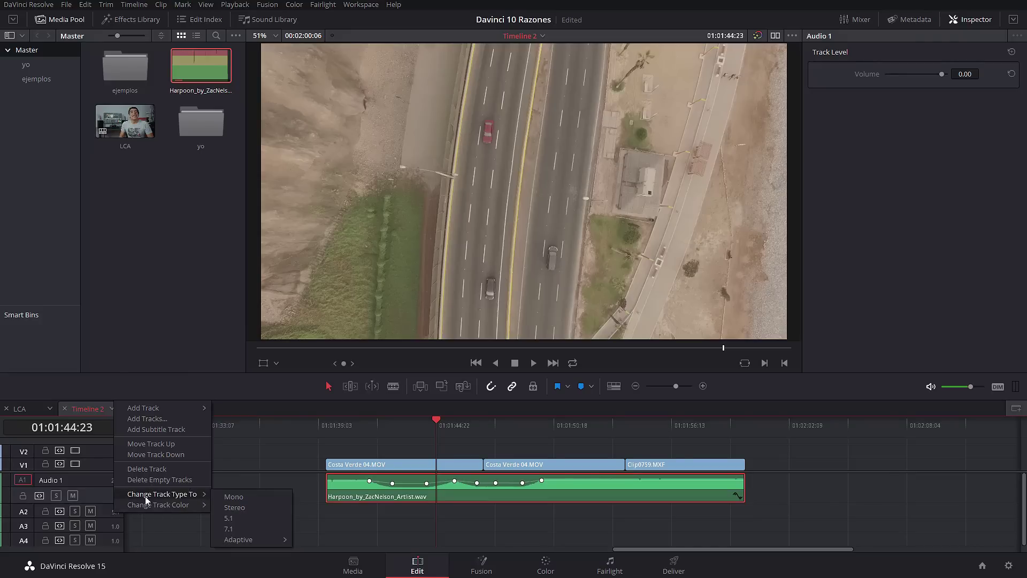
left_click(234, 496)
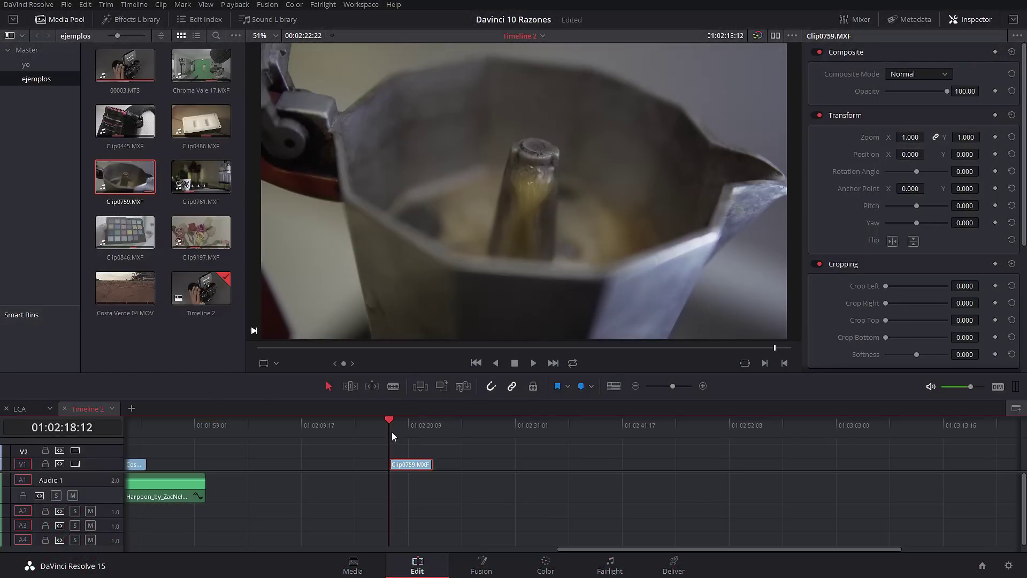
key("space")
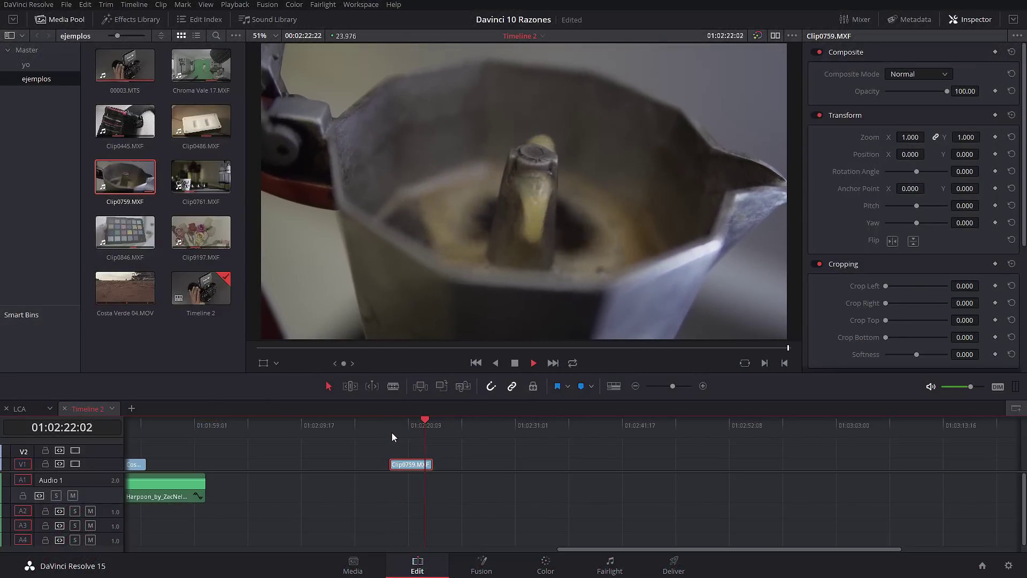
key("space")
left_click(402, 423)
left_click(394, 425)
key("space")
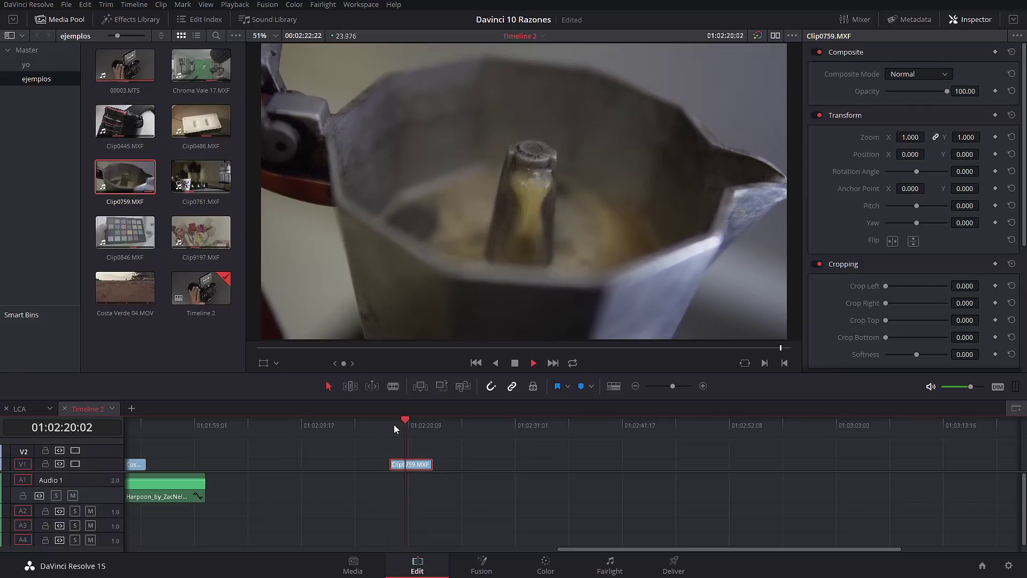
key("space")
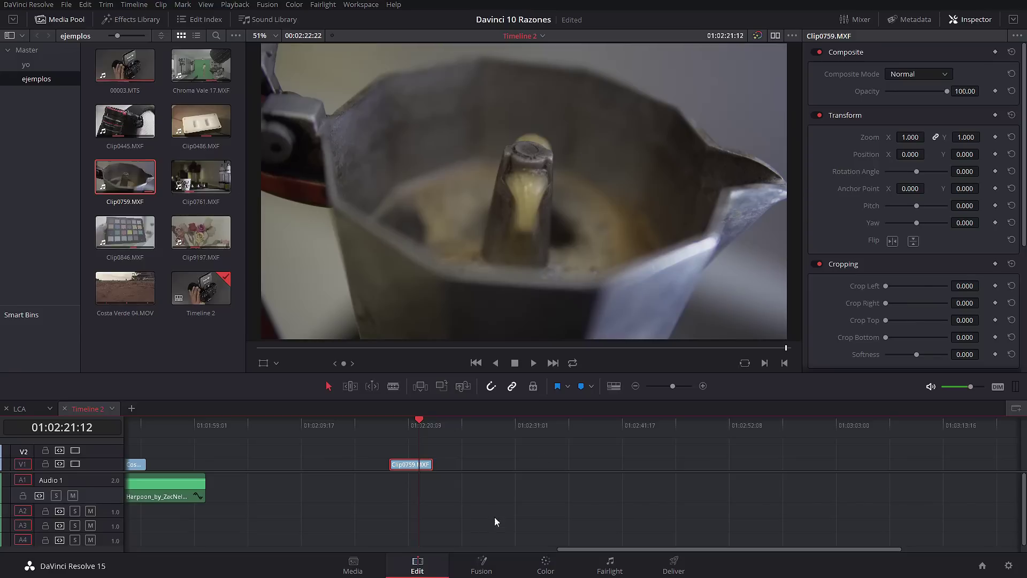
left_click(548, 567)
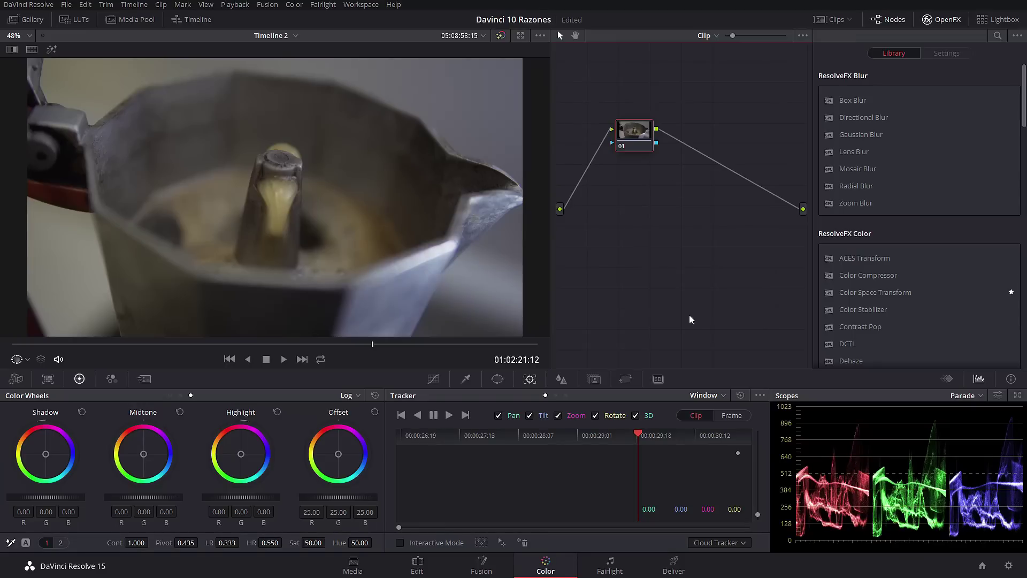
Set the tracker to Stabilize, stabilize the moka-pot clip from its first frame, and play it
left_click(714, 396)
left_click(716, 422)
key("Home")
left_click(734, 422)
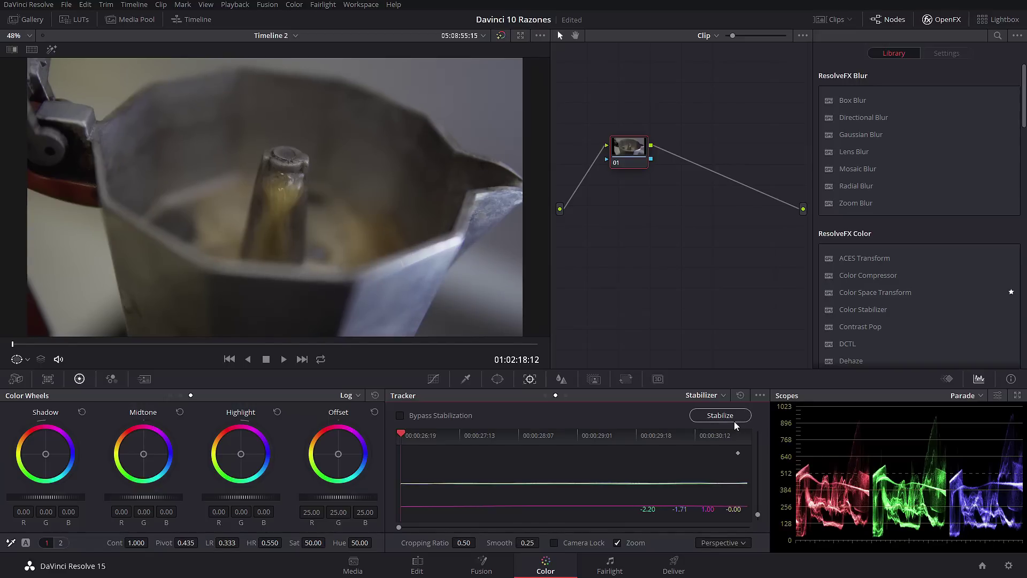
key("space")
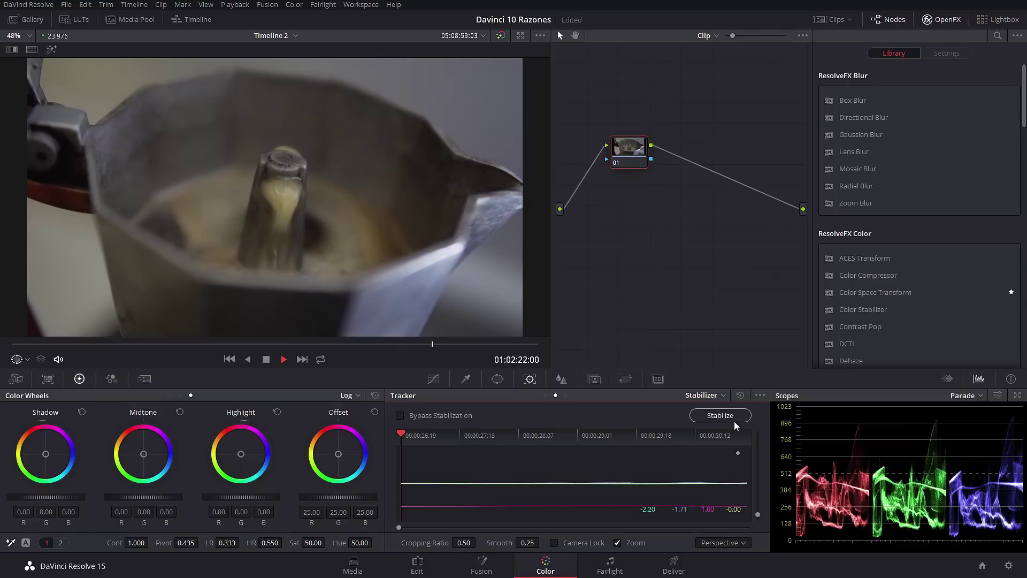
key("space")
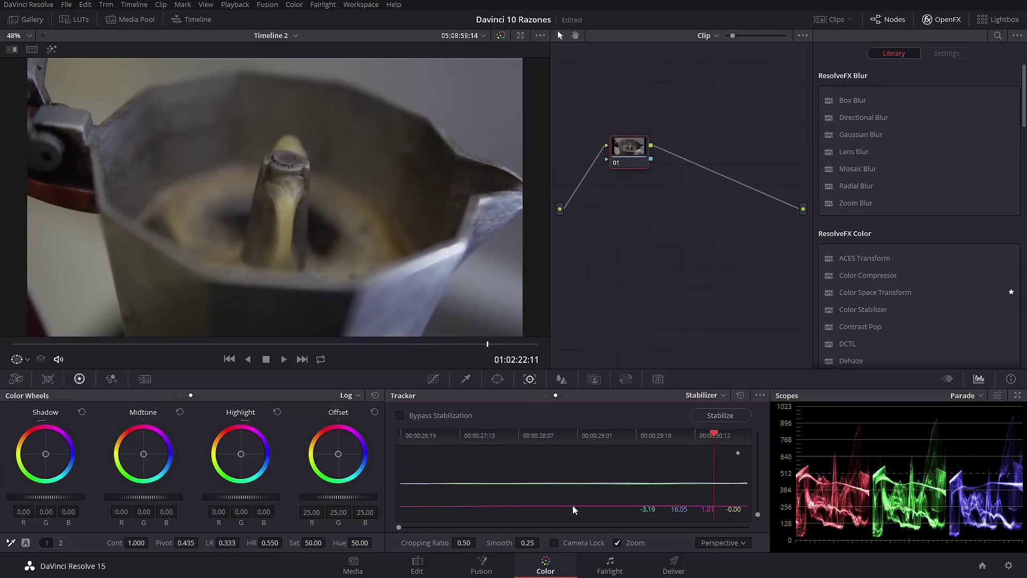
Enable Camera Lock, re-run stabilization, and replay the clip from the start
left_click(555, 543)
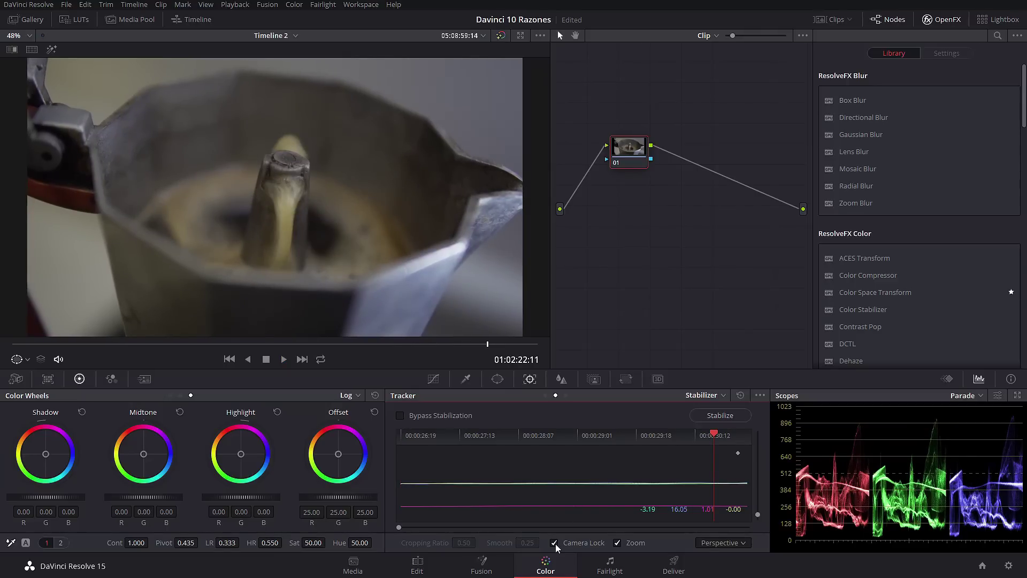
left_click(730, 416)
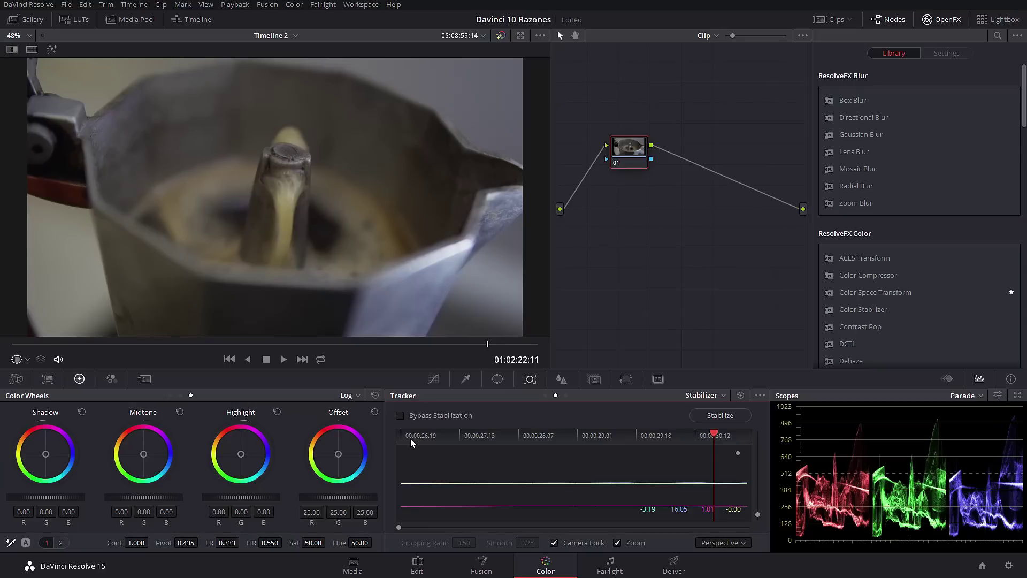
left_click_drag(405, 436, 388, 435)
key("space")
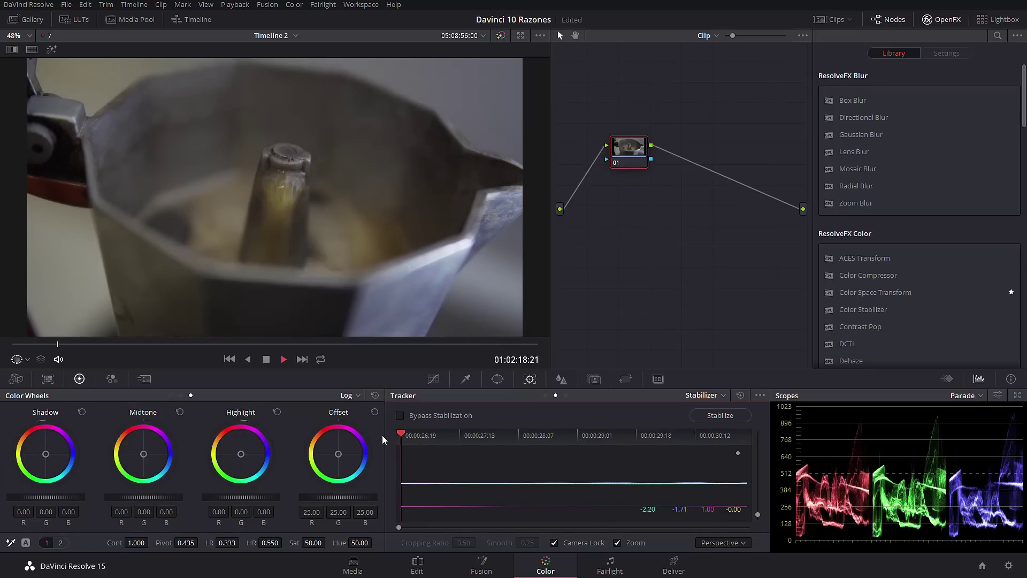
key("space")
Keep Perspective as the stabilization mode and return to the Edit page
left_click(722, 542)
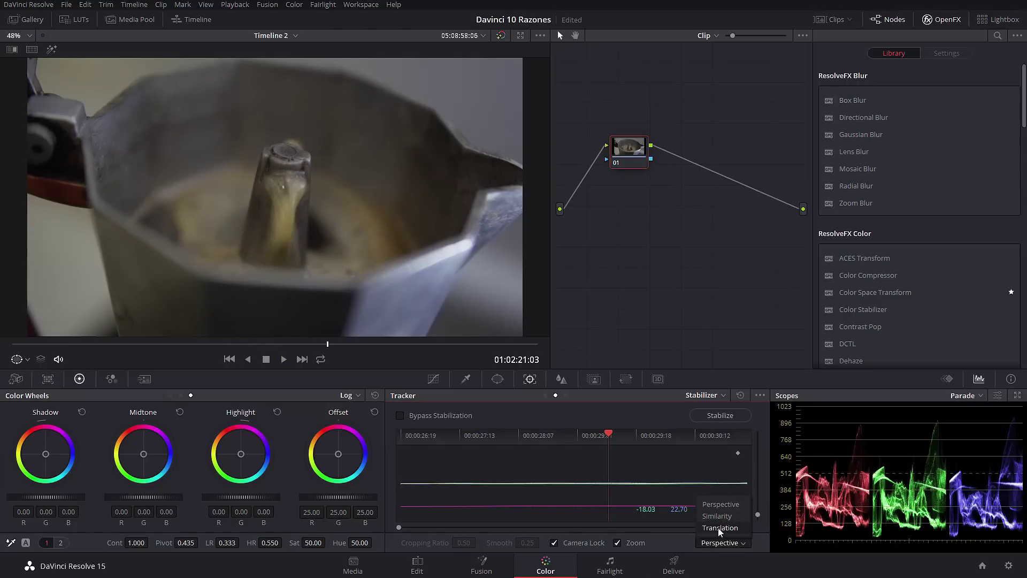
left_click(769, 515)
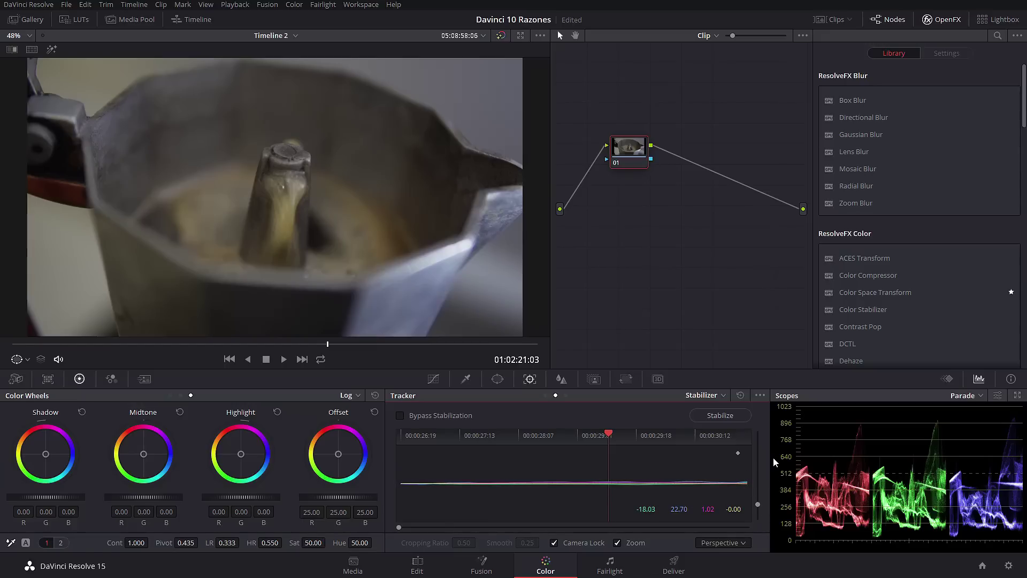
key("shift+4")
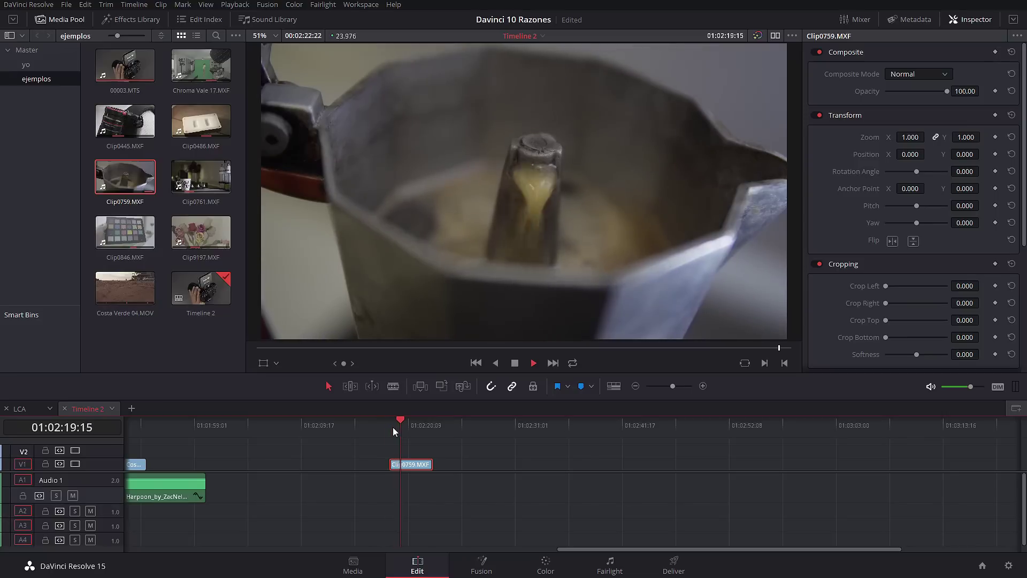
Play the stabilized clip in the timeline and open the render output format list
key("space")
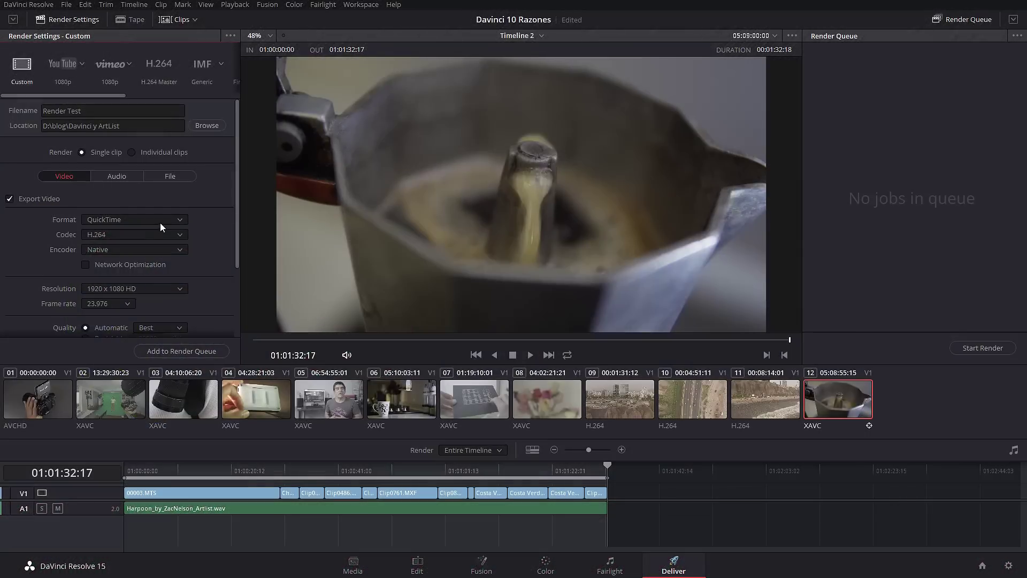
left_click(160, 221)
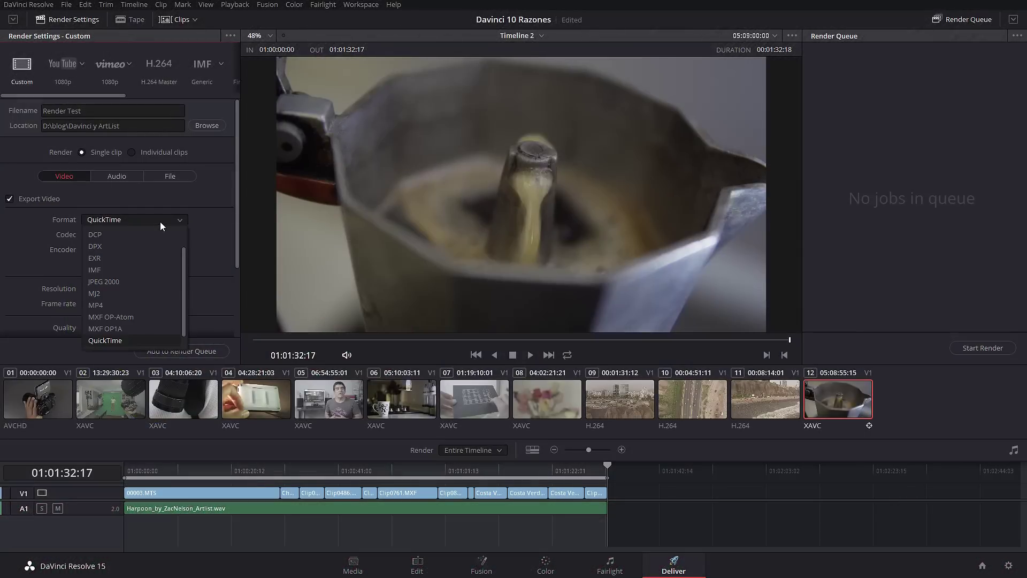
Set the format to MP4, add Timeline 2 to the render queue, and start rendering
left_click(135, 304)
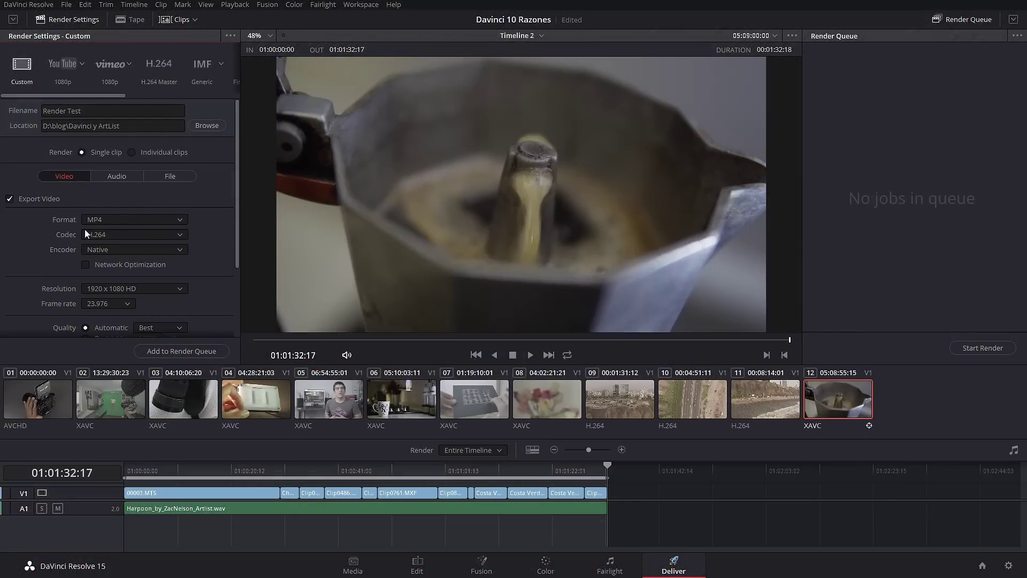
left_click(171, 350)
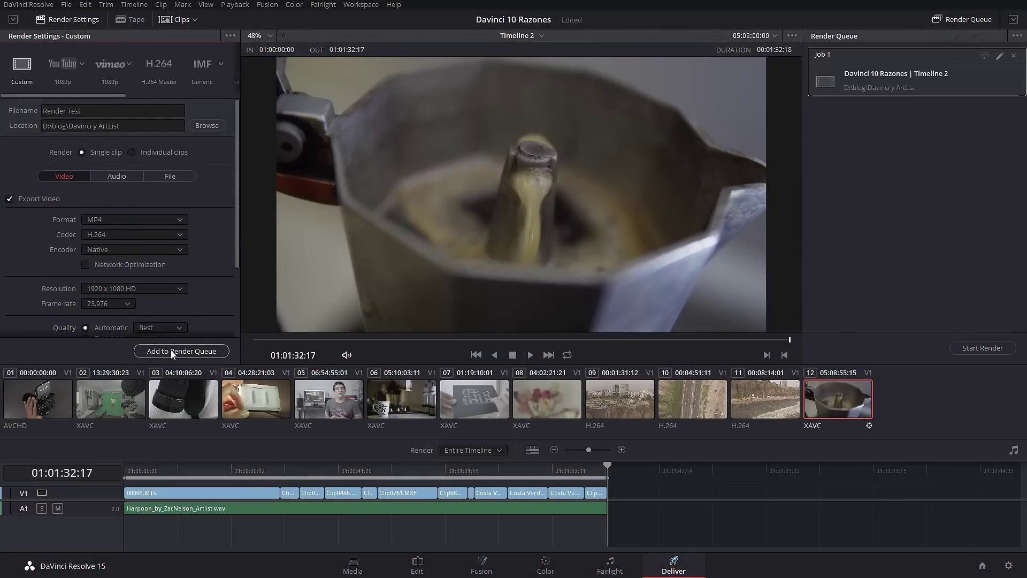
left_click(981, 347)
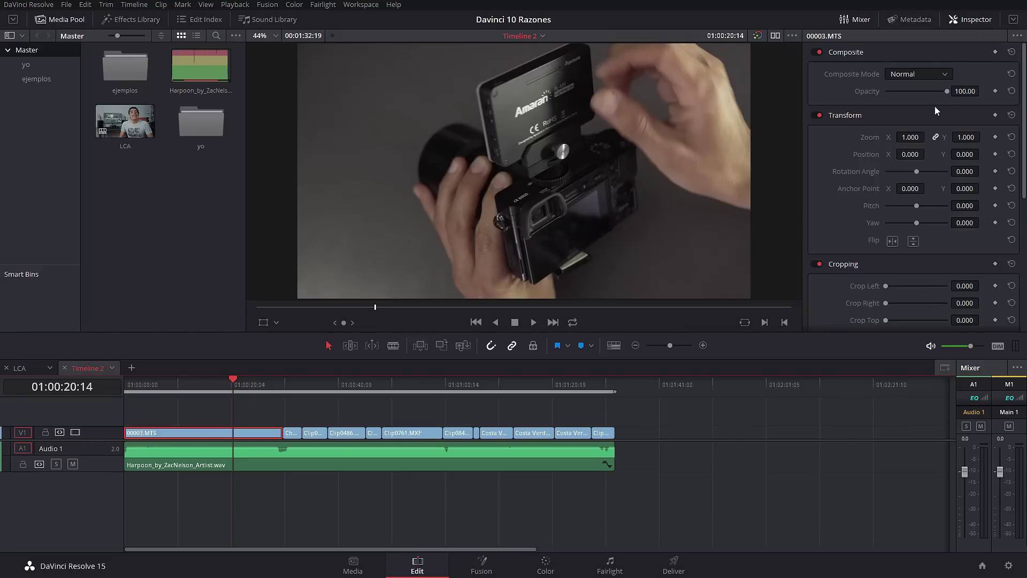
Browse Generators, then show Video Transitions in the Effects Library
mouse_move(910, 154)
left_mouse_down()
mouse_move(927, 154)
mouse_move(909, 154)
left_mouse_up()
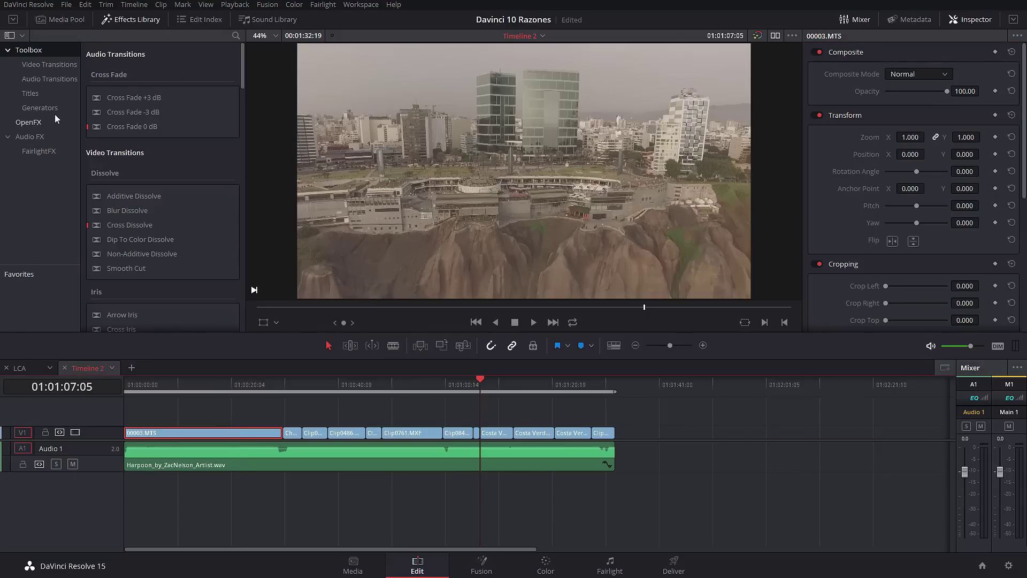
left_click(54, 109)
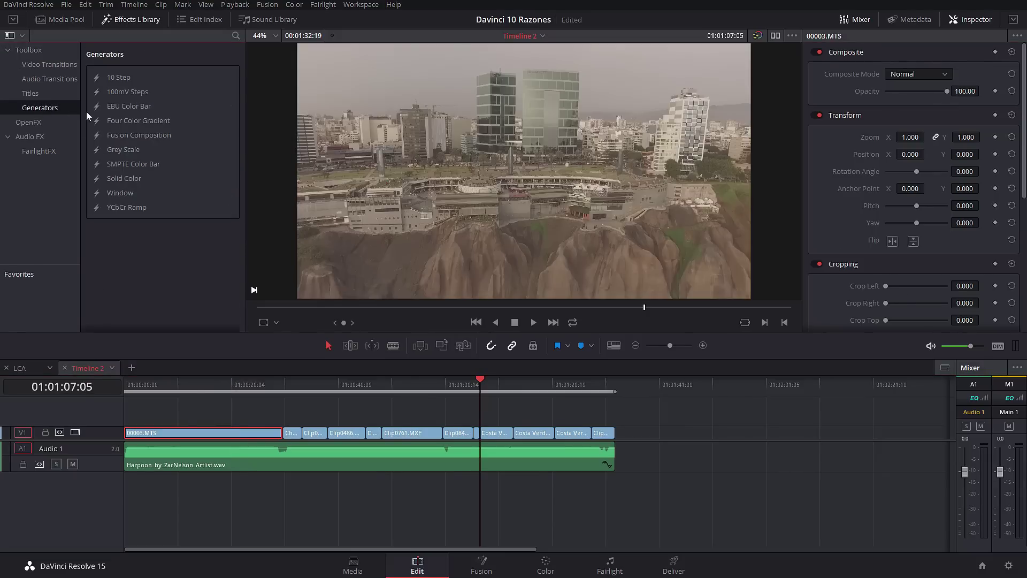
left_click(46, 65)
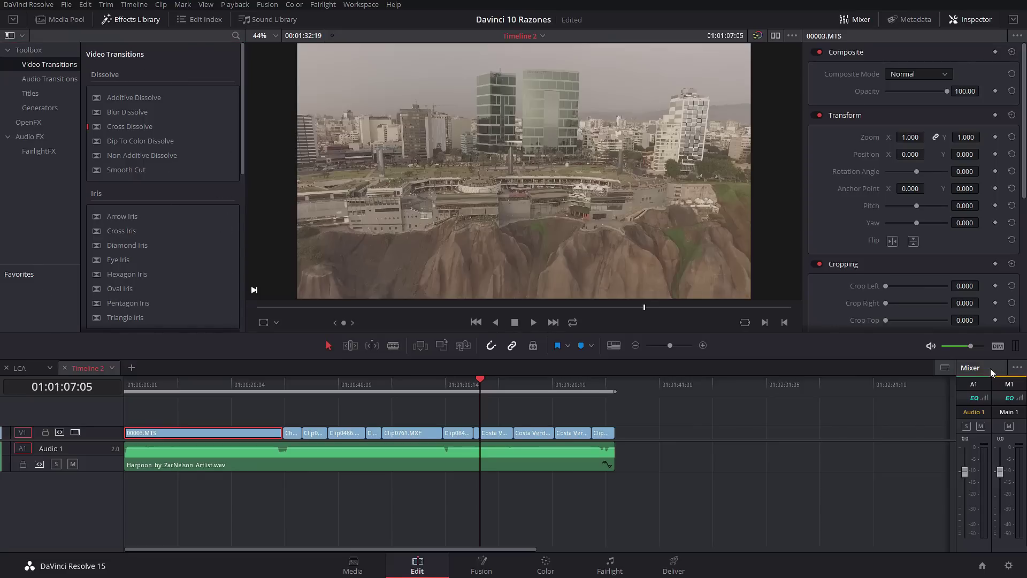
Hide the audio mixer, show clip 00003.MTS metadata, and switch to the Color page
left_click(861, 21)
left_click(861, 21)
left_click(861, 20)
left_click(921, 19)
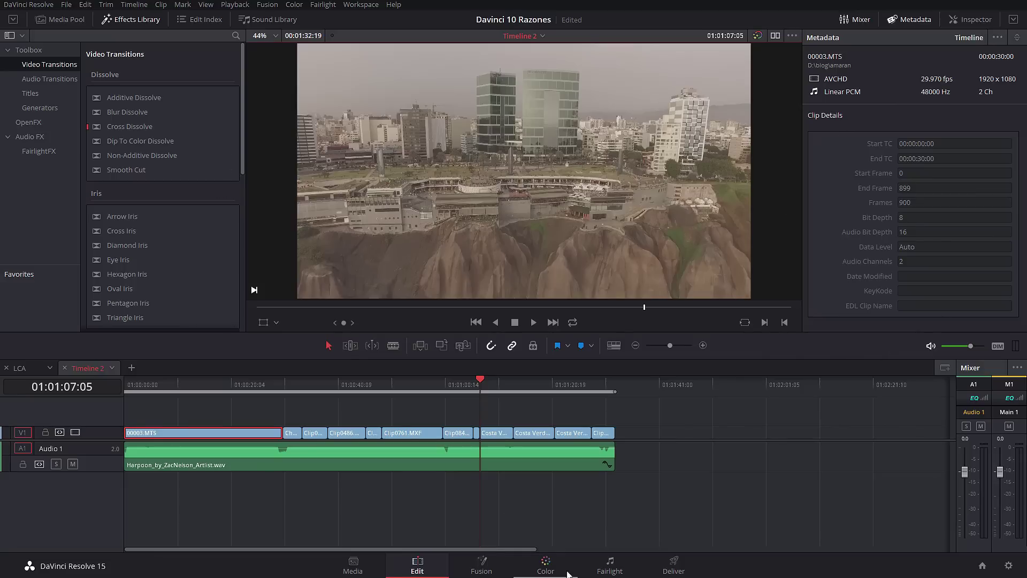
left_click(547, 566)
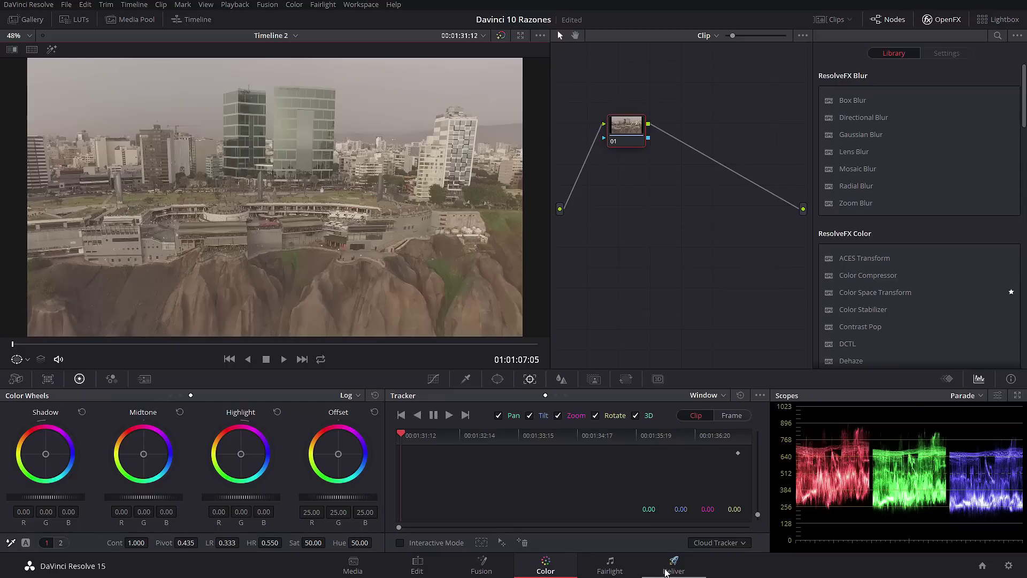
Switch from the Color page back to the Edit page
left_click(417, 566)
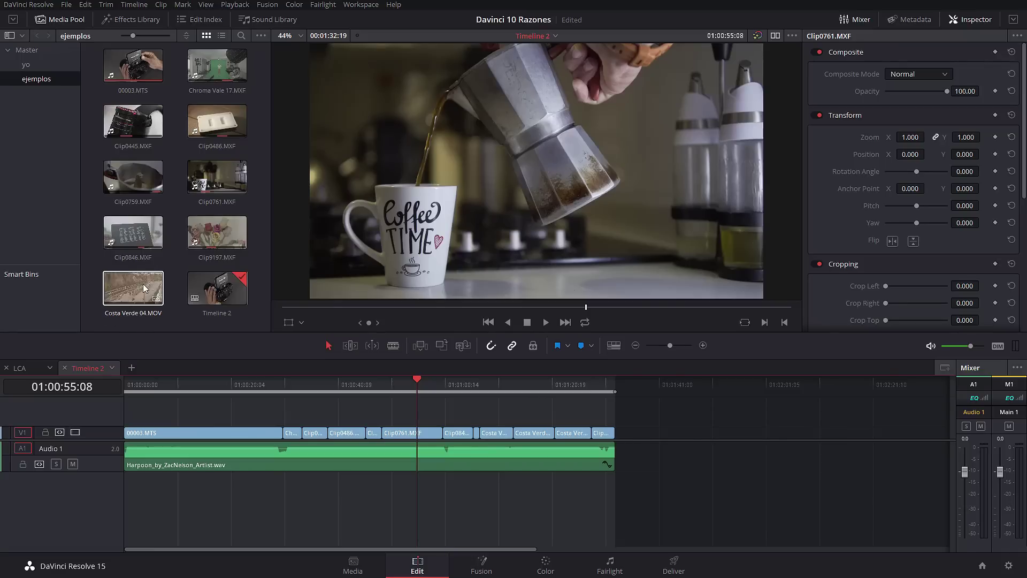
Select Costa Verde 04.MOV, switch to the Color page, and show the LUT browser
left_click(155, 322)
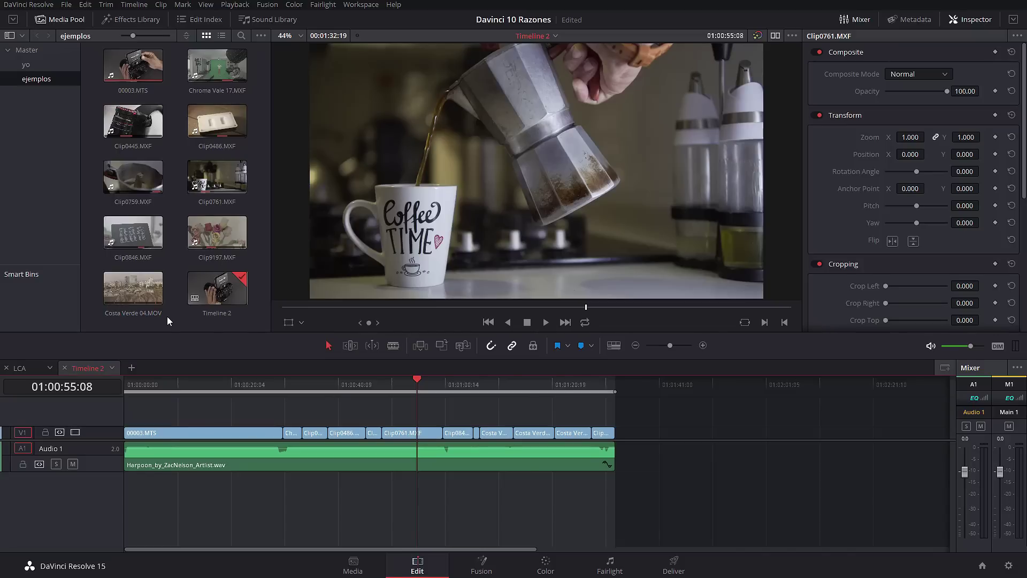
key("shift+6")
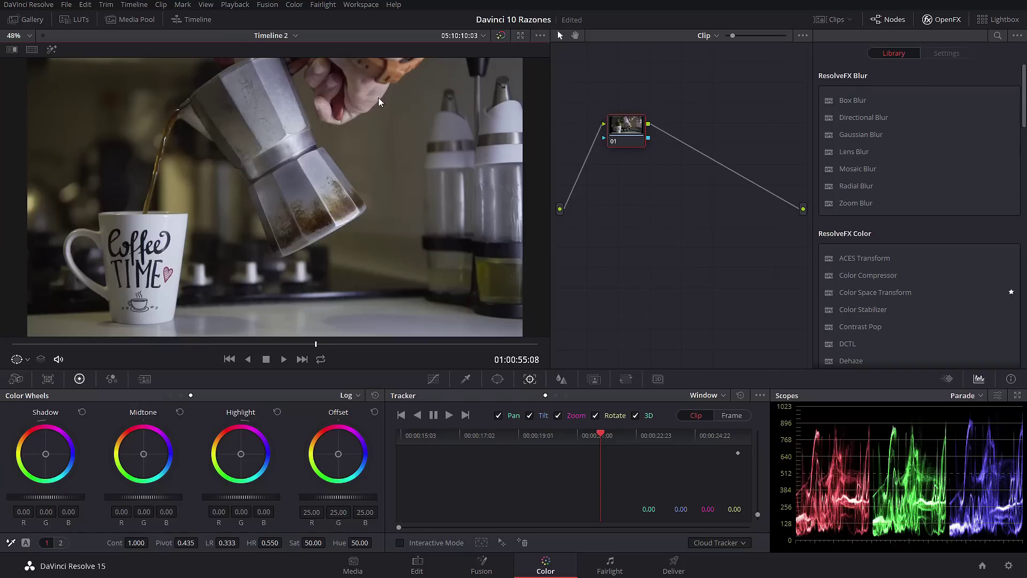
left_click(81, 22)
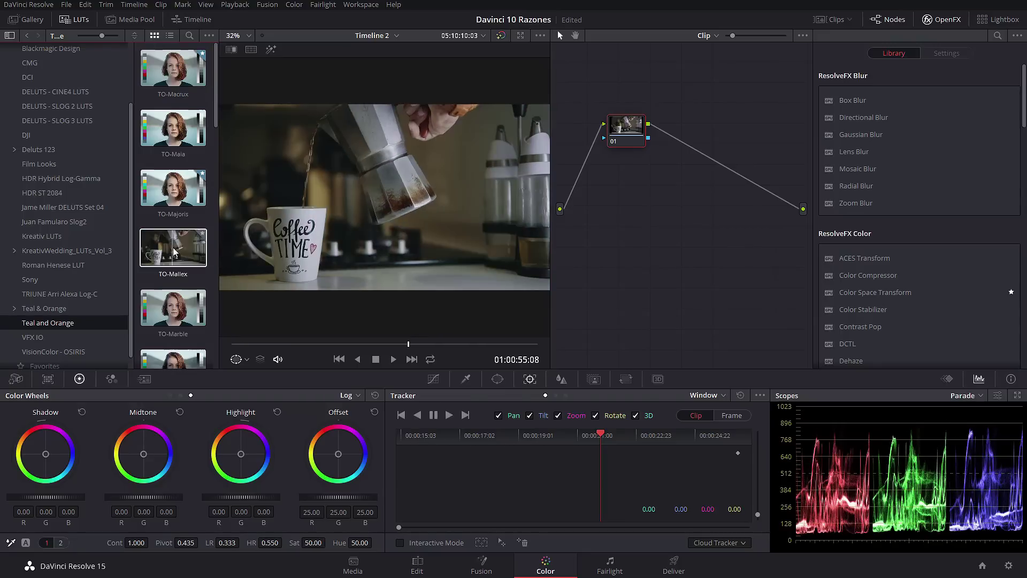
Scroll the LUT browser, open Favorites, and set the viewer zoom to 50%
scroll(180, 313, "down", 3)
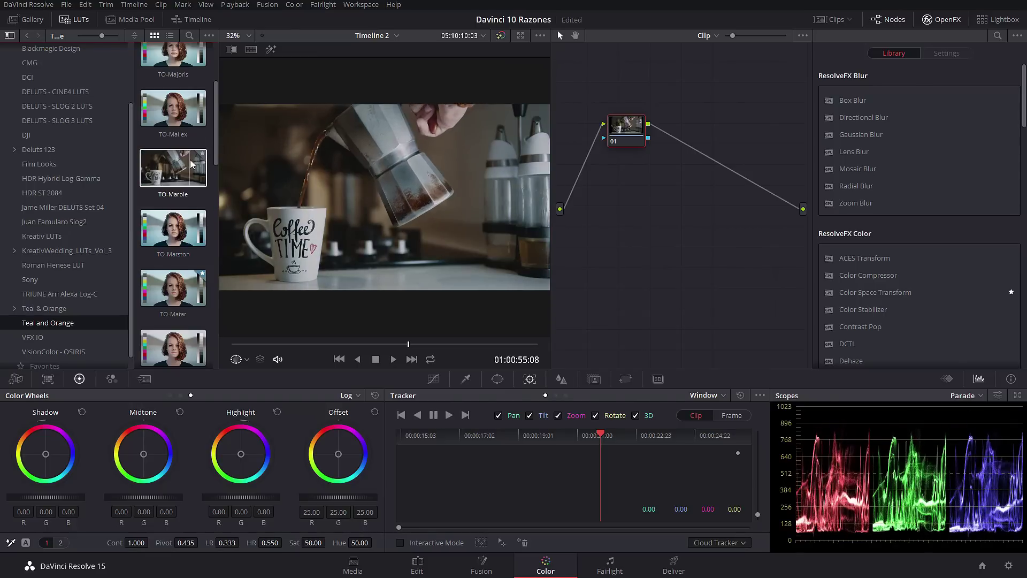
left_click(44, 366)
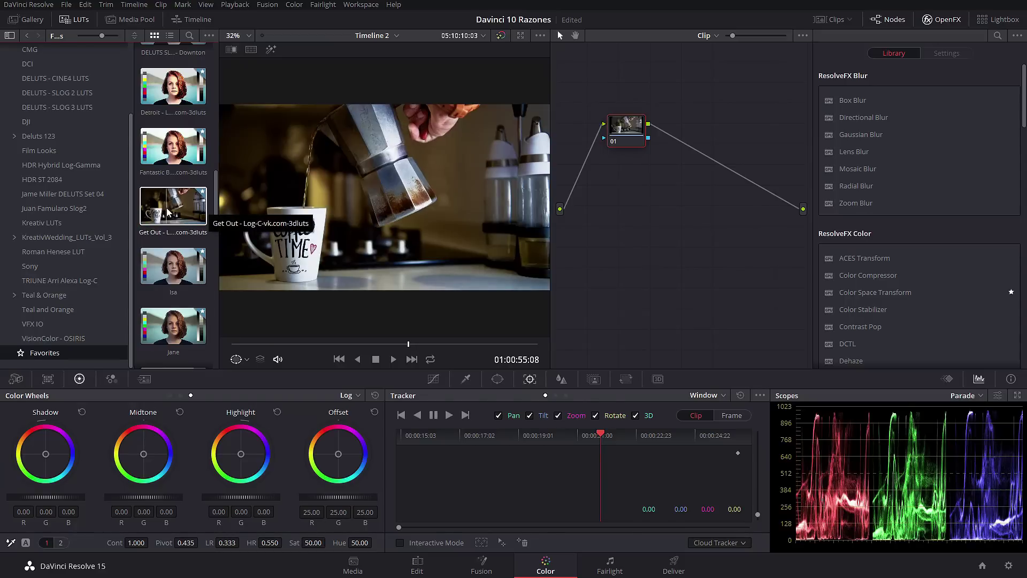
left_click(235, 35)
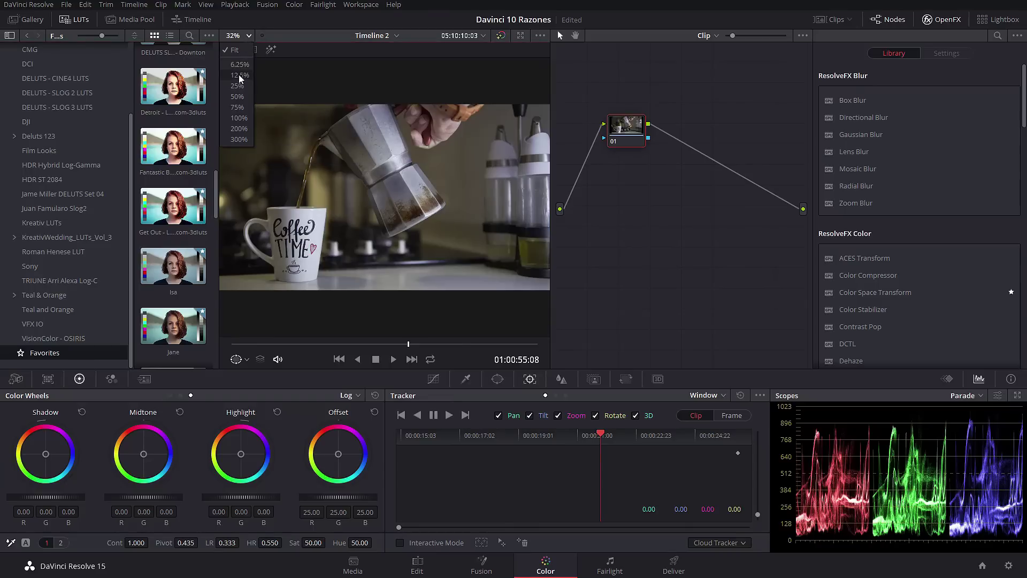
left_click(237, 96)
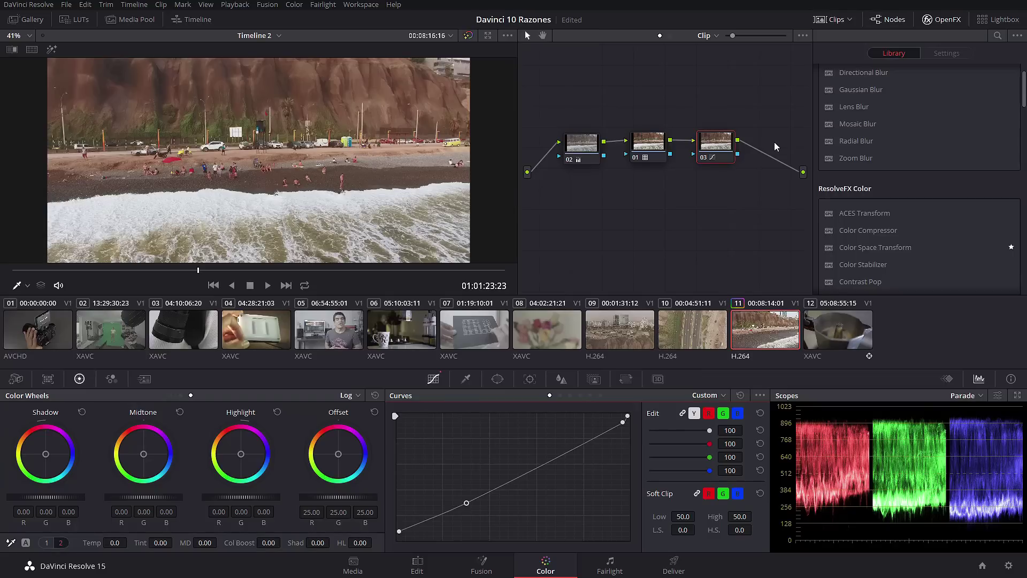
Generate a 3D LUT (CUBE) file from clip 11's beach grade
left_click(836, 20)
left_click(838, 21)
left_click(767, 329)
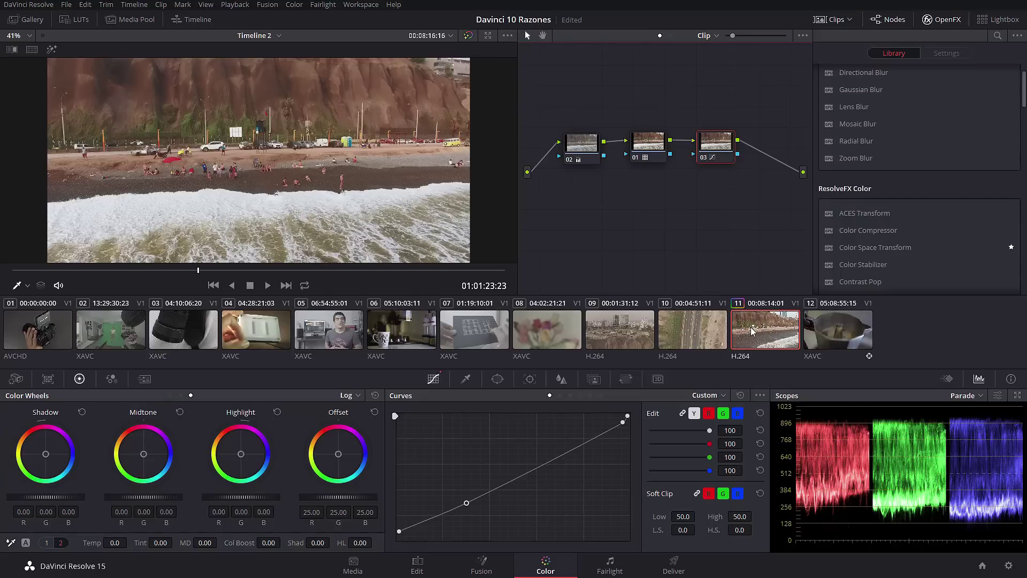
right_click(757, 335)
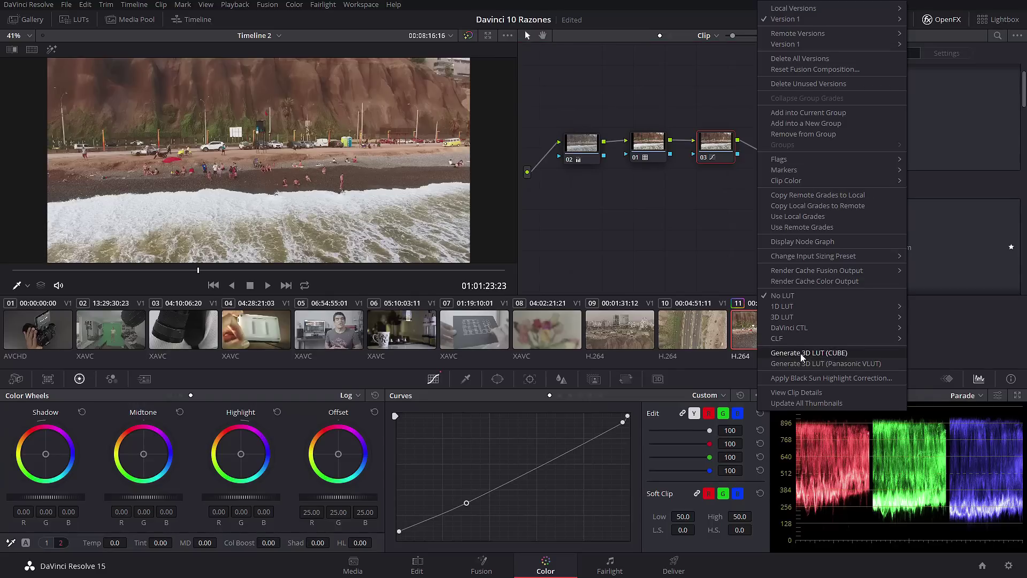
left_click(782, 353)
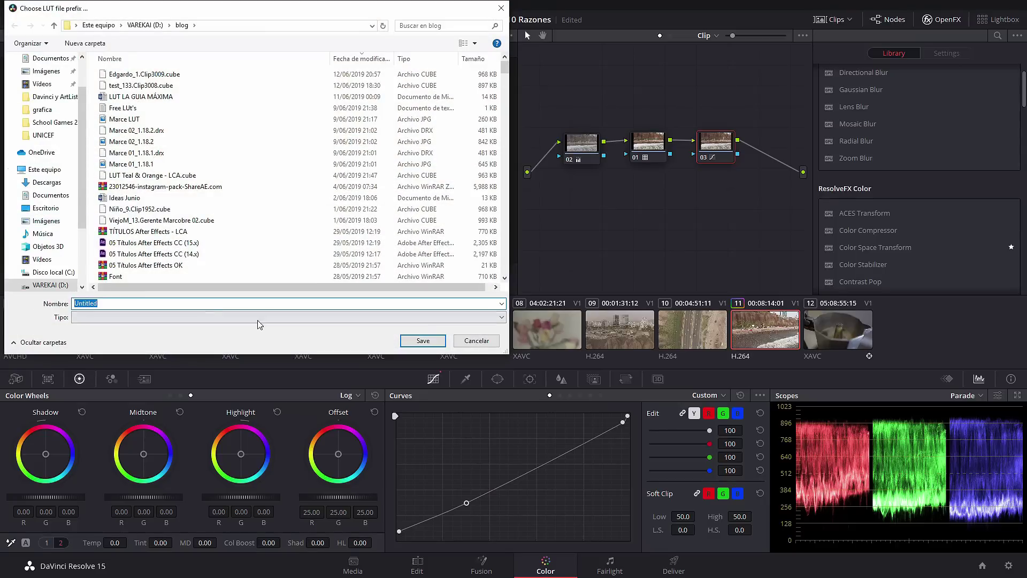